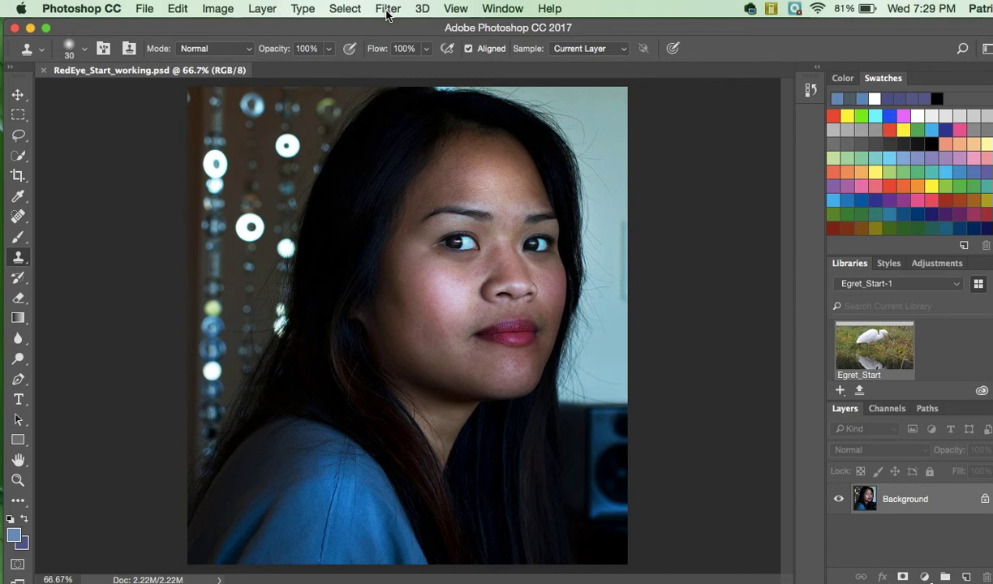
- Open the portrait in the Liquify filter and set the left eye's size to 32 and height to 10
{"action": "left_click", "coordinate": [388, 9]}
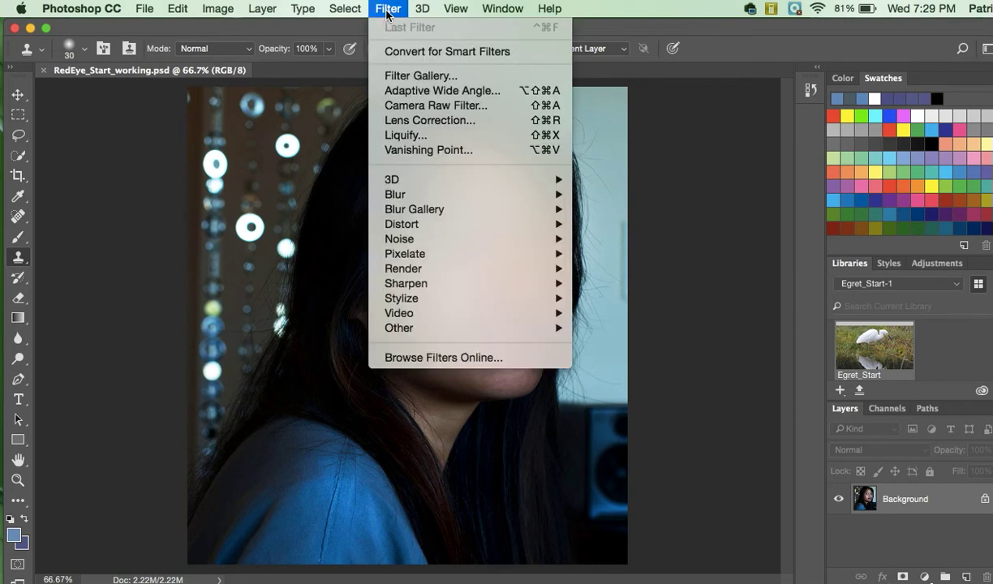
{"action": "left_click", "coordinate": [400, 137]}
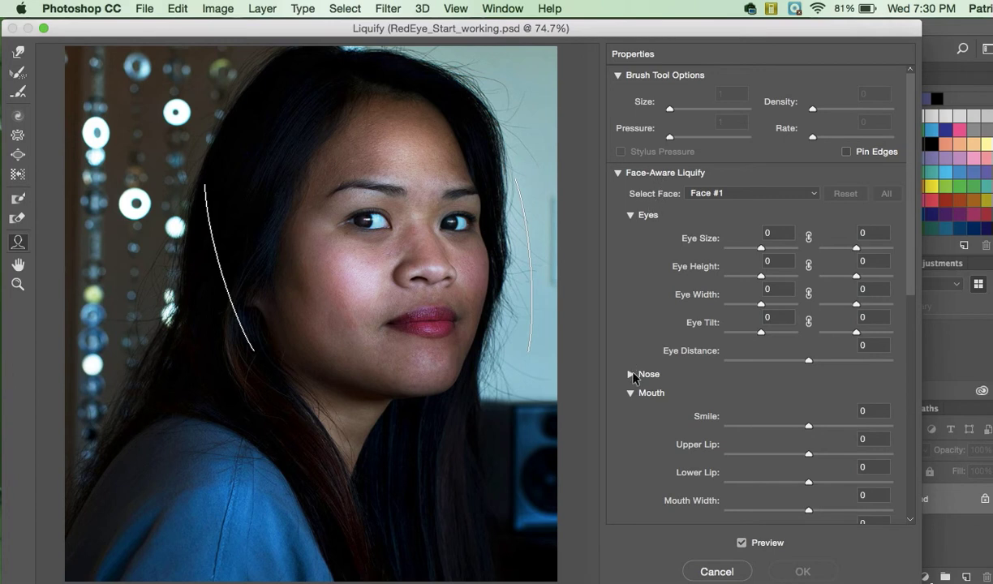
{"action": "scroll", "coordinate": [641, 420], "scroll_direction": "down", "scroll_amount": 5}
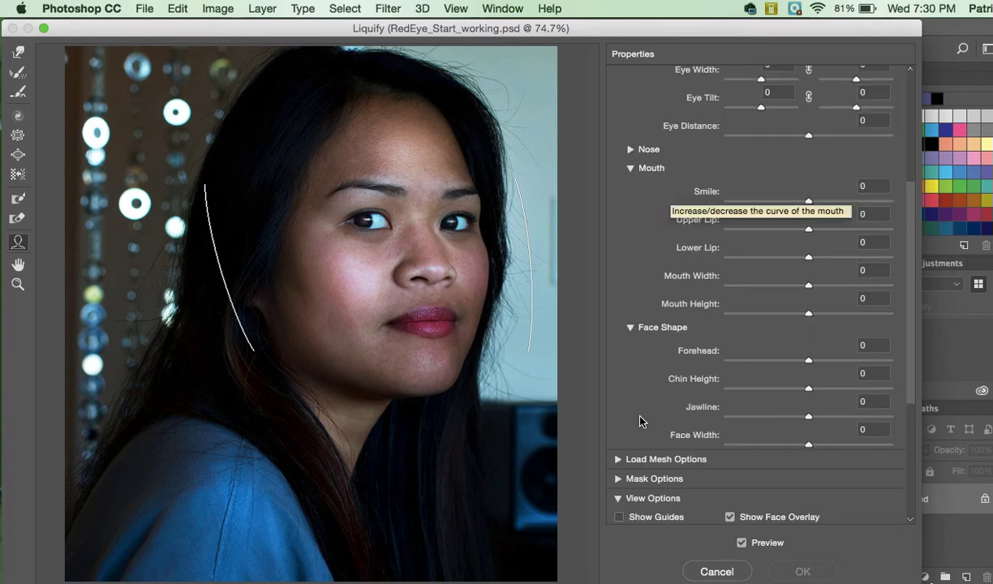
{"action": "scroll", "coordinate": [639, 421], "scroll_direction": "down", "scroll_amount": 4}
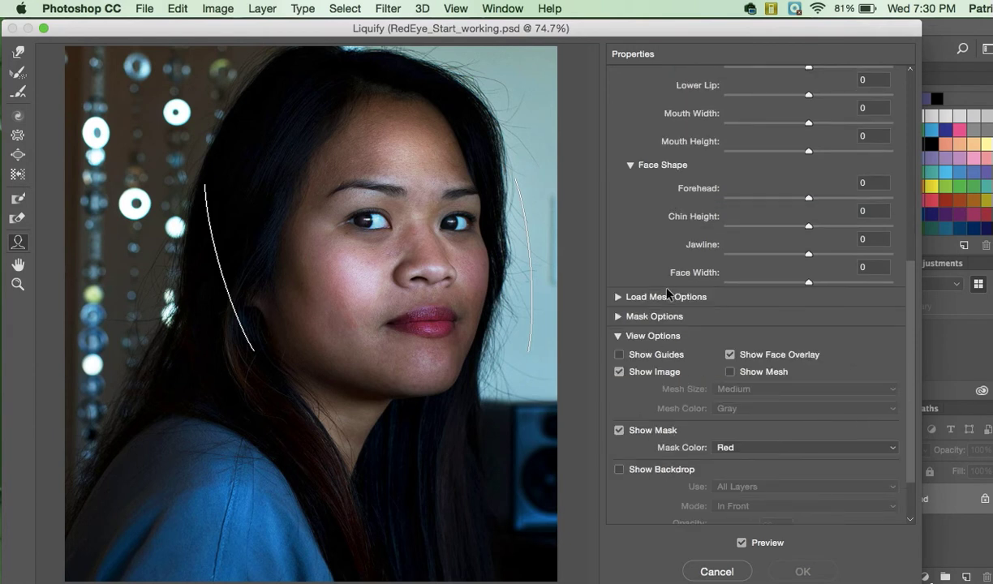
{"action": "scroll", "coordinate": [670, 204], "scroll_direction": "up", "scroll_amount": 10}
{"action": "scroll", "coordinate": [670, 204], "scroll_direction": "down", "scroll_amount": 5}
{"action": "scroll", "coordinate": [670, 204], "scroll_direction": "up", "scroll_amount": 5}
{"action": "left_click", "coordinate": [777, 233]}
{"action": "key", "text": "BackSpace"}
{"action": "type", "text": "32"}
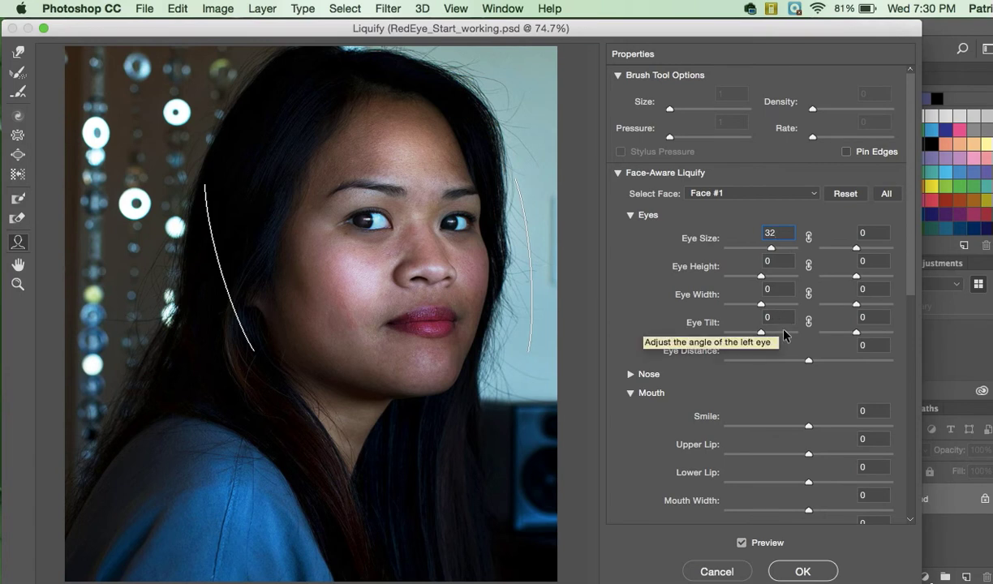
{"action": "left_click", "coordinate": [778, 261]}
{"action": "key", "text": "BackSpace"}
{"action": "type", "text": "10"}
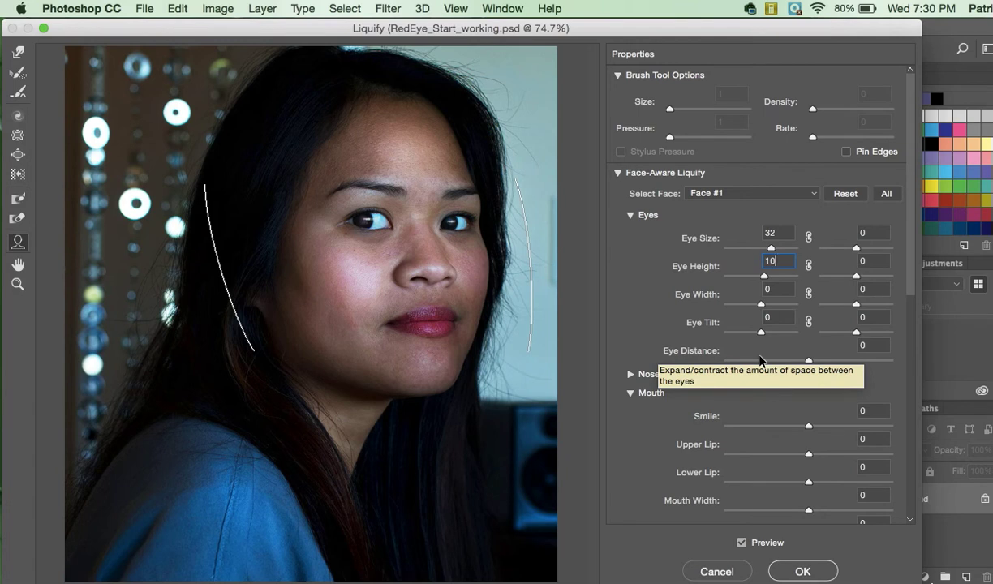
- Set the mouth's Smile to 5 and Mouth Height to 9 in the face-aware settings
{"action": "left_click", "coordinate": [874, 412]}
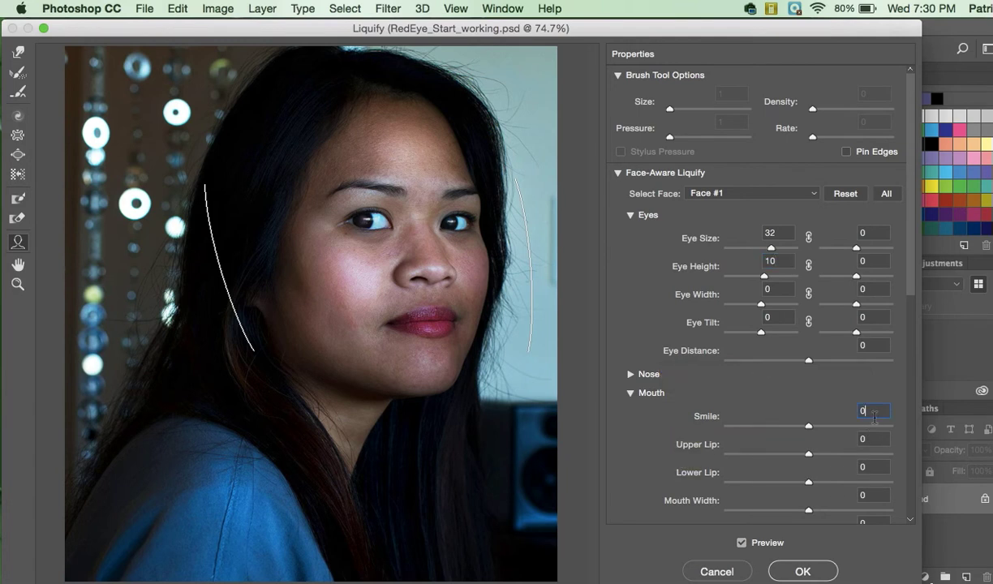
{"action": "type", "text": "5"}
{"action": "left_click", "coordinate": [909, 520]}
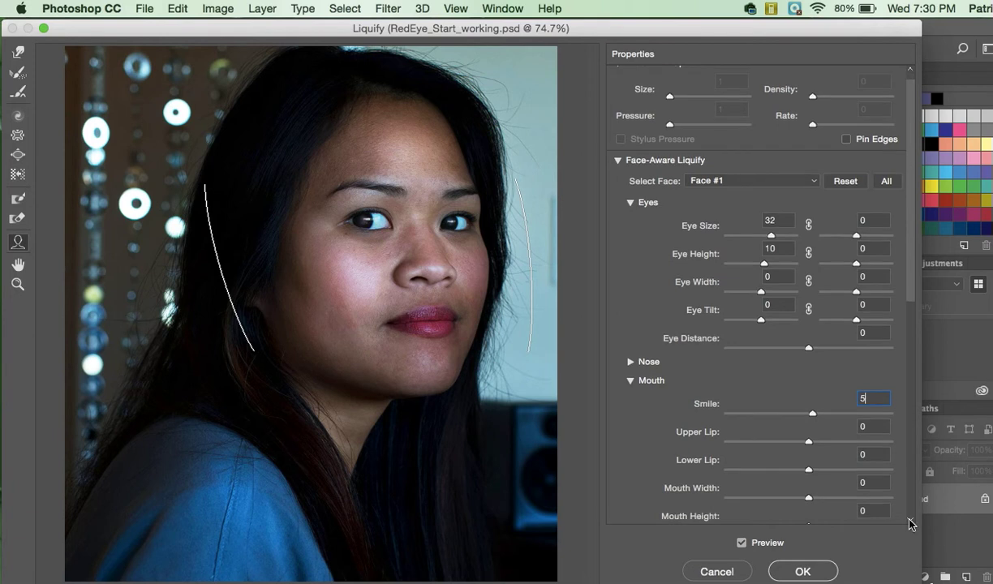
{"action": "left_click", "coordinate": [909, 521]}
{"action": "left_click", "coordinate": [909, 522]}
{"action": "left_click", "coordinate": [909, 522]}
{"action": "left_click", "coordinate": [910, 522]}
{"action": "left_click", "coordinate": [910, 522]}
{"action": "left_click", "coordinate": [909, 522]}
{"action": "left_click", "coordinate": [910, 522]}
{"action": "left_click", "coordinate": [909, 522]}
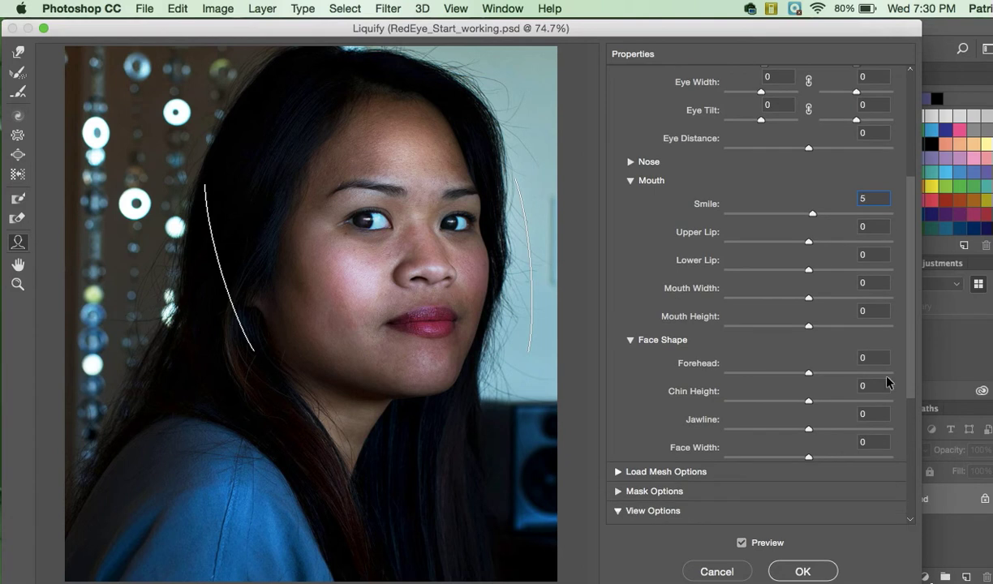
{"action": "double_click", "coordinate": [875, 310]}
{"action": "type", "text": "9"}
- Set the face shape's Jawline to 40 and Face Width to 50, and apply the Liquify filter
{"action": "left_click", "coordinate": [870, 417]}
{"action": "key", "text": "BackSpace"}
{"action": "type", "text": "50"}
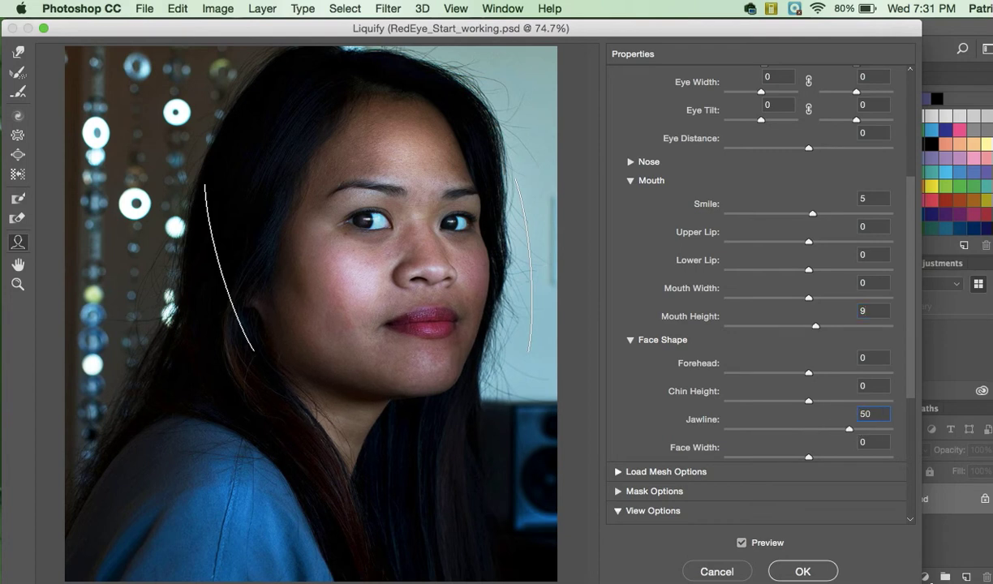
{"action": "key", "text": "BackSpace"}
{"action": "key", "text": "BackSpace"}
{"action": "type", "text": "4"}
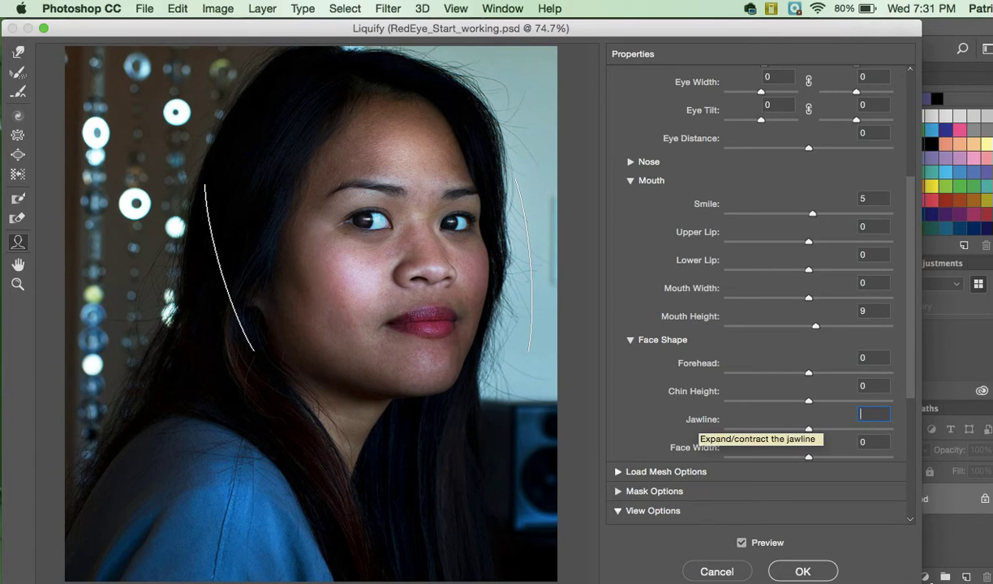
{"action": "type", "text": "0"}
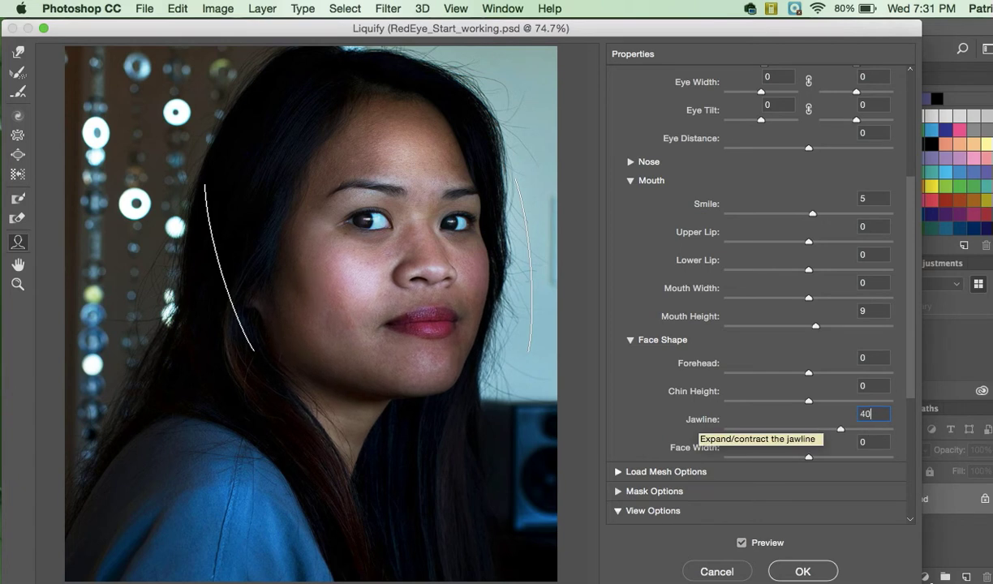
{"action": "left_click", "coordinate": [873, 442]}
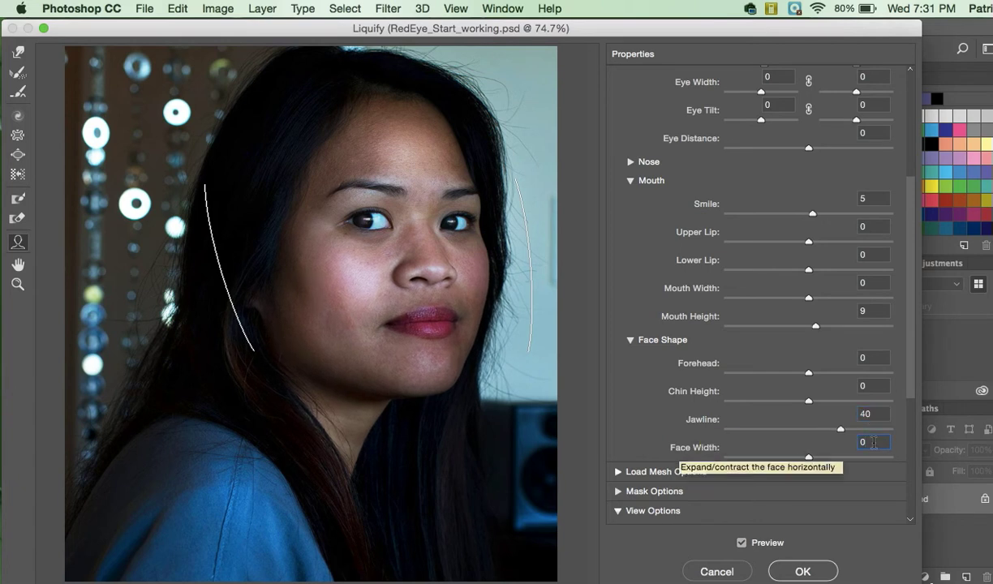
{"action": "type", "text": "50"}
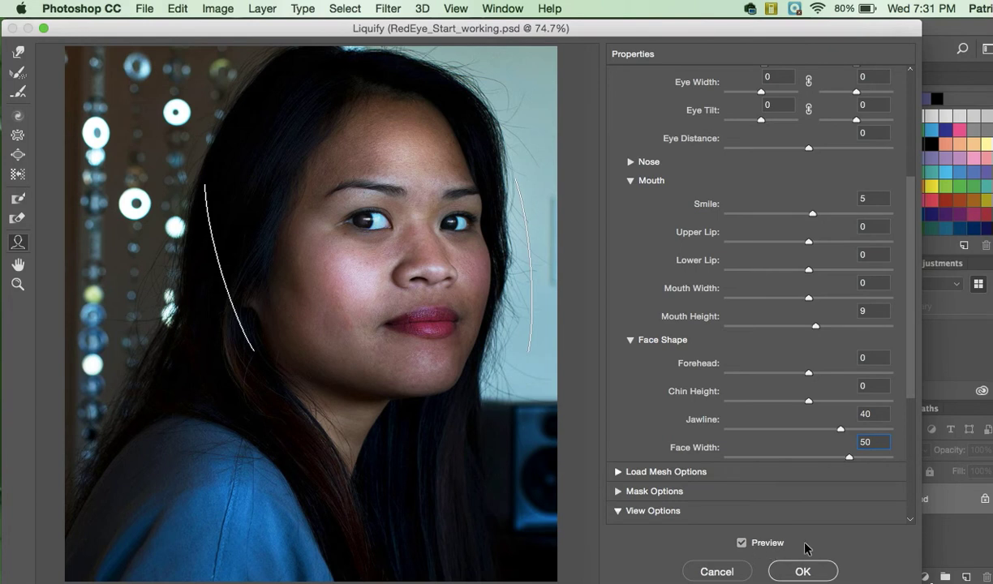
{"action": "left_click", "coordinate": [803, 572]}
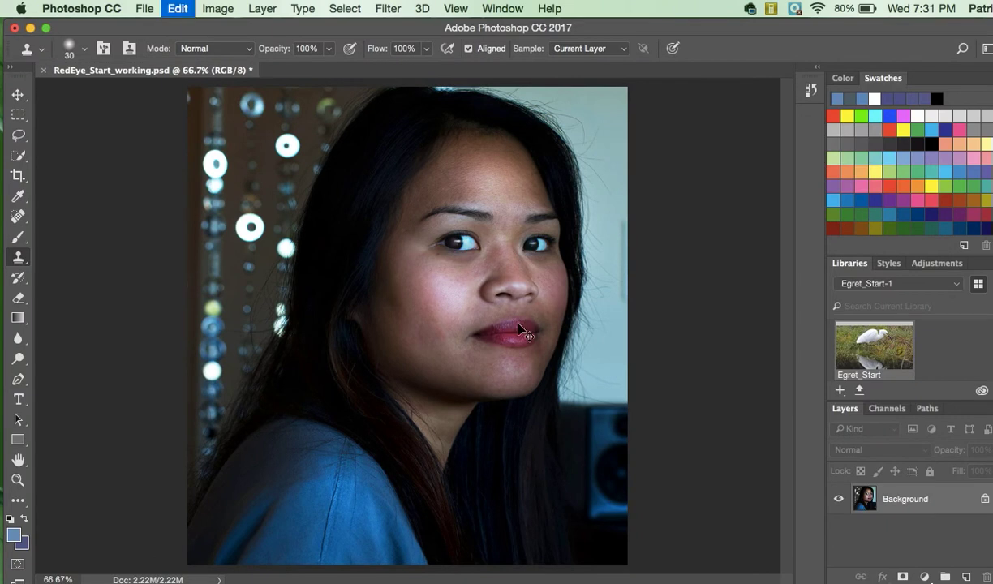
- Undo the Liquify filter and restore the photo's opening snapshot from the History
{"action": "key", "text": "super+z"}
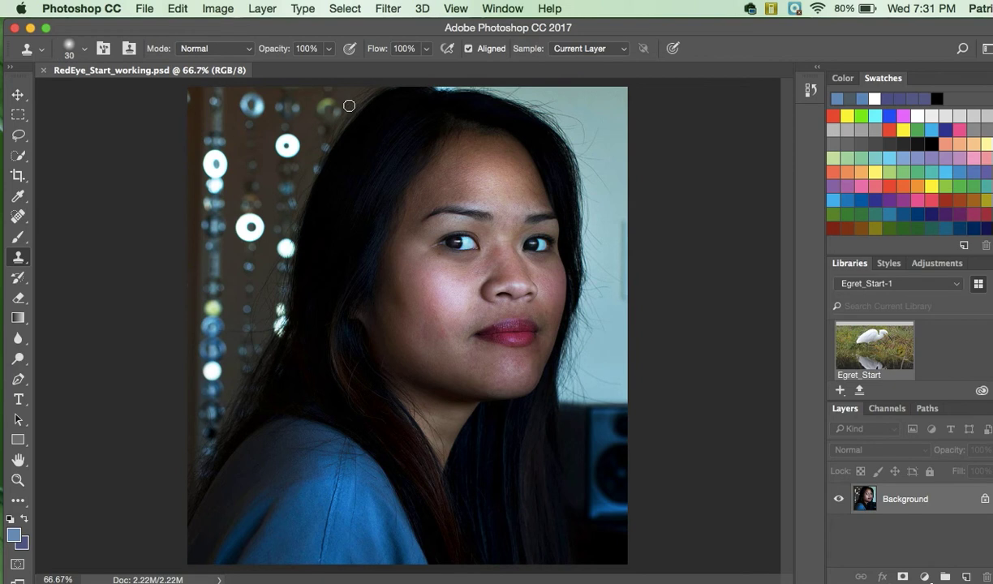
{"action": "left_click", "coordinate": [499, 8]}
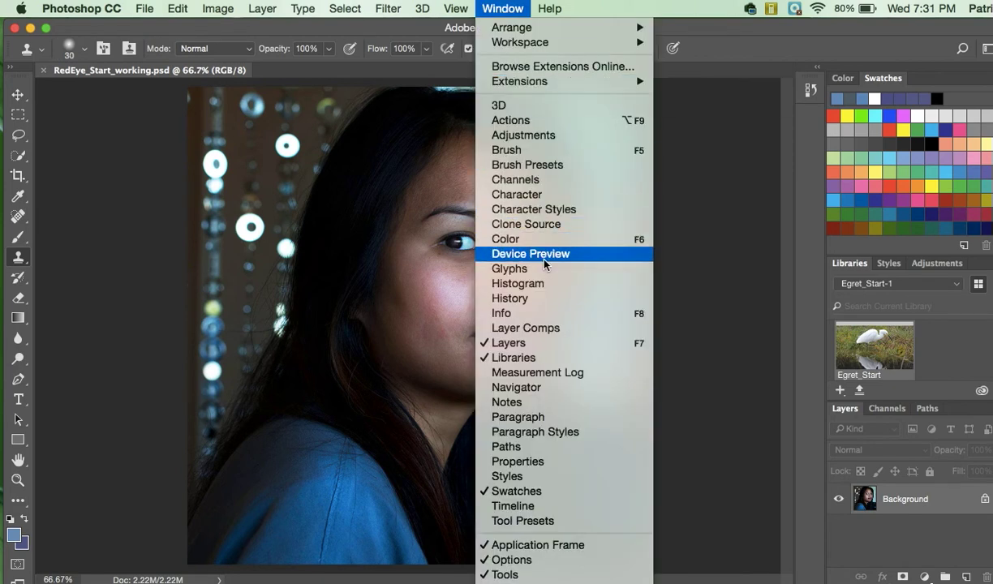
{"action": "left_click", "coordinate": [539, 299]}
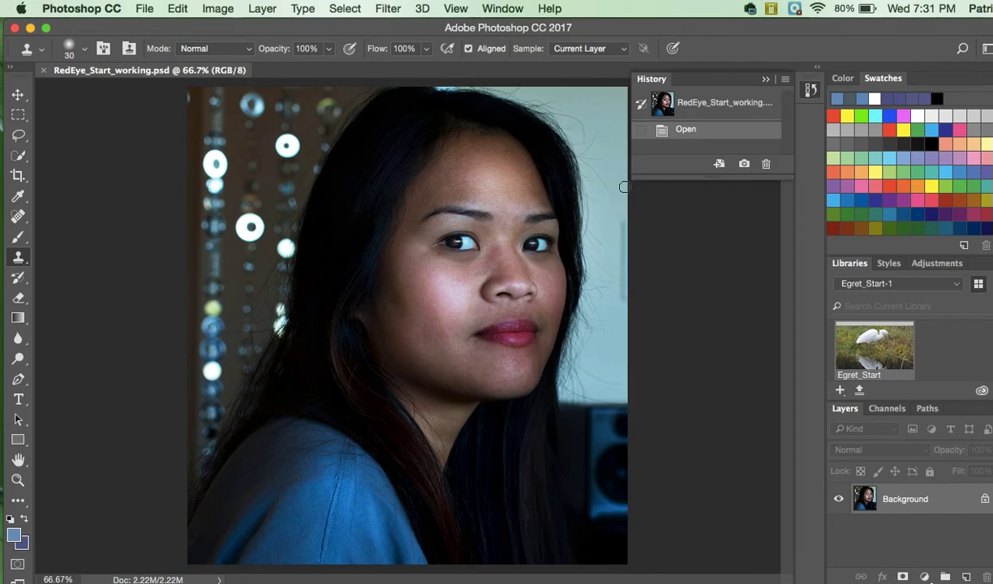
{"action": "left_click_drag", "start_coordinate": [748, 176], "coordinate": [750, 221]}
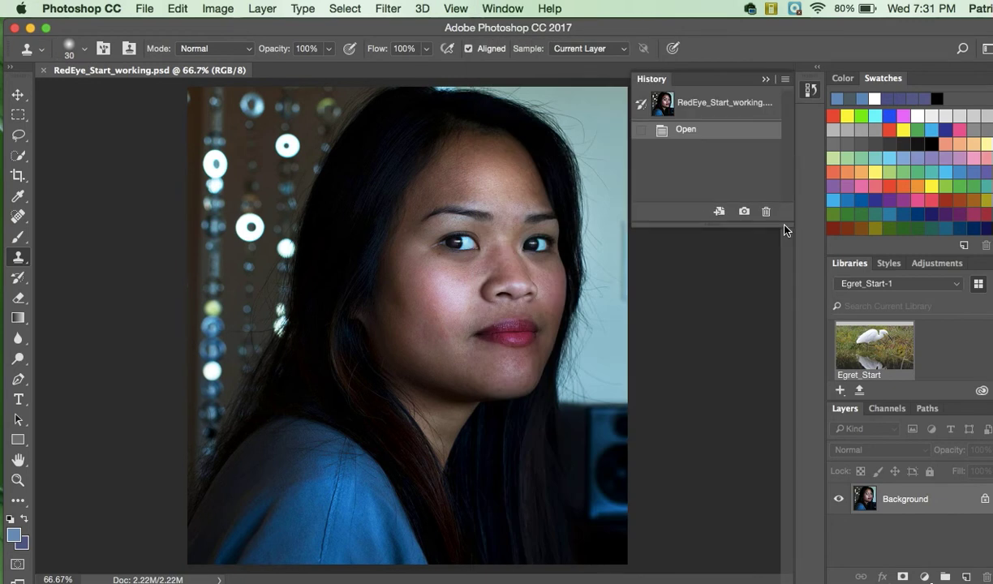
{"action": "left_click", "coordinate": [733, 136]}
{"action": "left_click", "coordinate": [646, 103]}
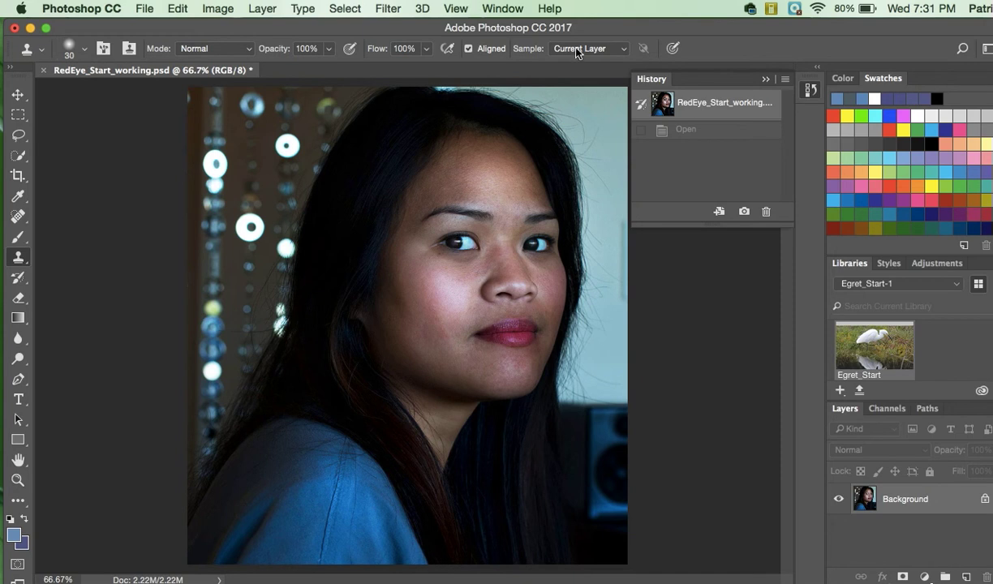
{"action": "left_click", "coordinate": [501, 8]}
{"action": "left_click", "coordinate": [511, 298]}
- Open the portrait in the Liquify filter and adjust the left eye's size to 20 and height to -6
{"action": "left_click", "coordinate": [388, 8]}
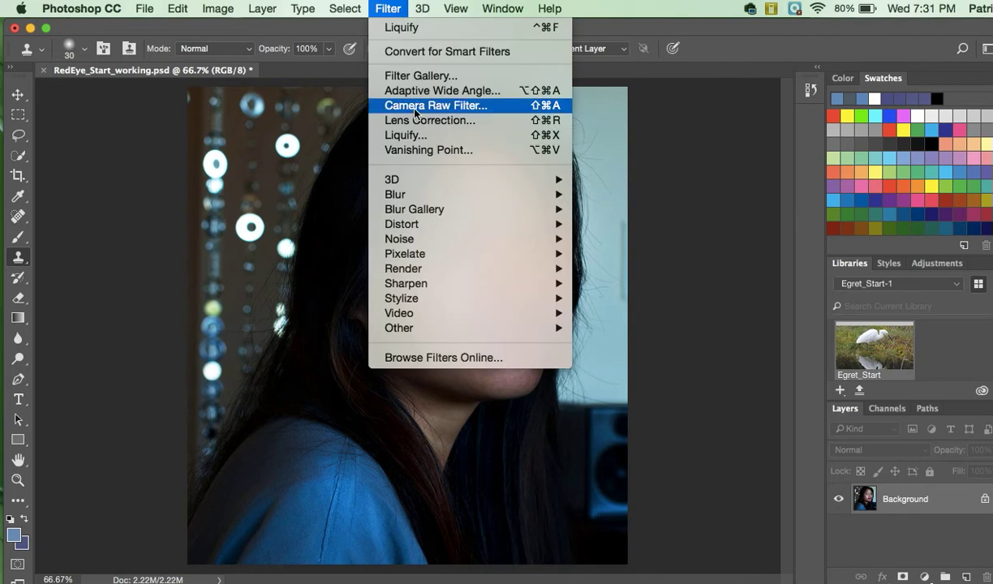
{"action": "left_click", "coordinate": [417, 135]}
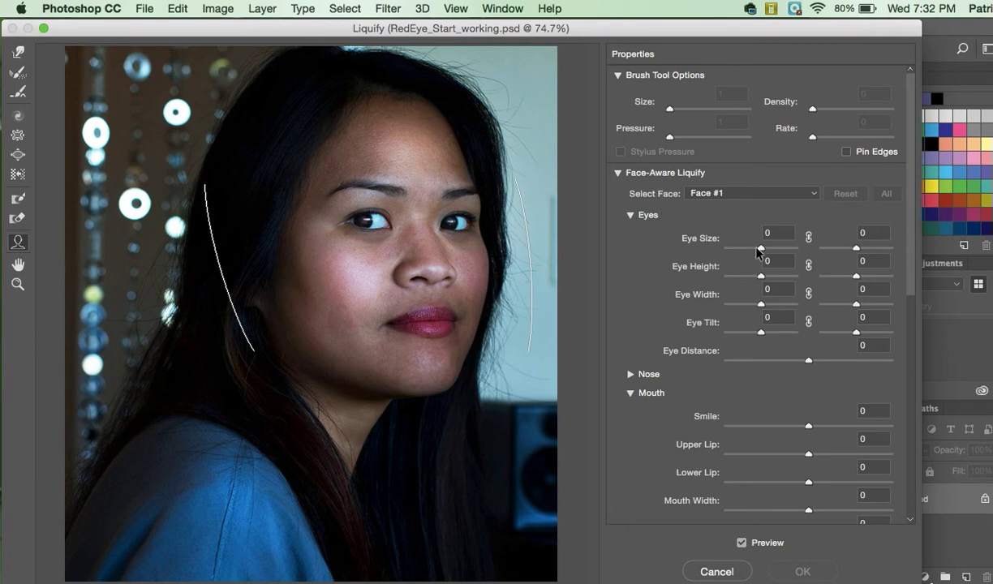
{"action": "mouse_move", "coordinate": [355, 216]}
{"action": "left_click", "coordinate": [761, 248]}
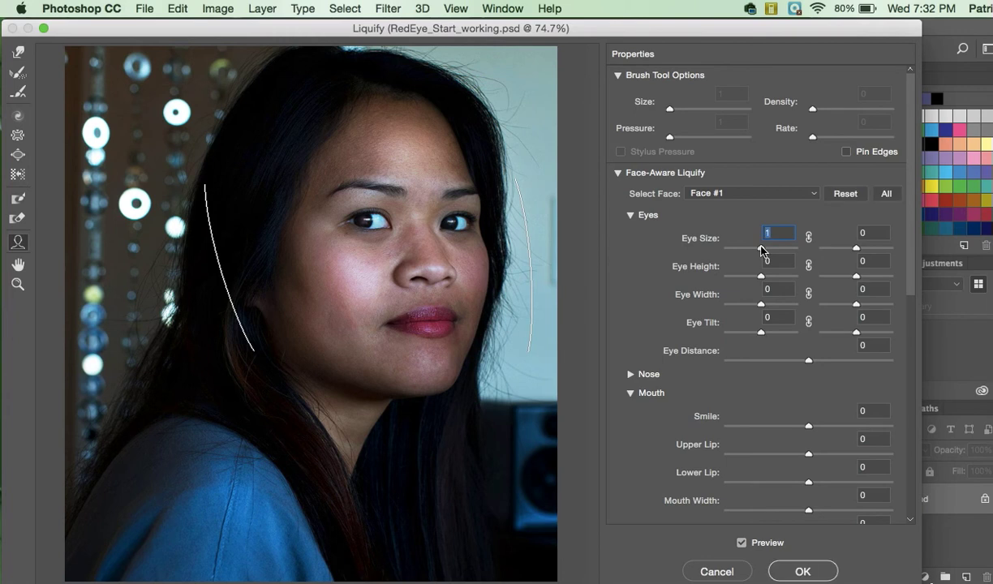
{"action": "left_click_drag", "start_coordinate": [761, 249], "coordinate": [758, 276]}
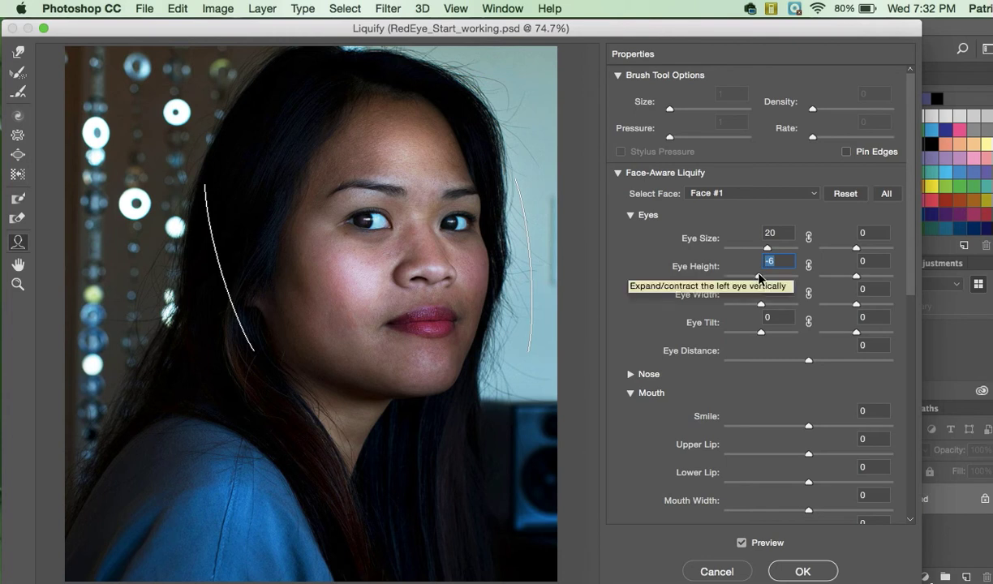
- Adjust the mouth's Smile to 34 and Mouth Height to 22
{"action": "left_click_drag", "start_coordinate": [807, 427], "coordinate": [836, 430]}
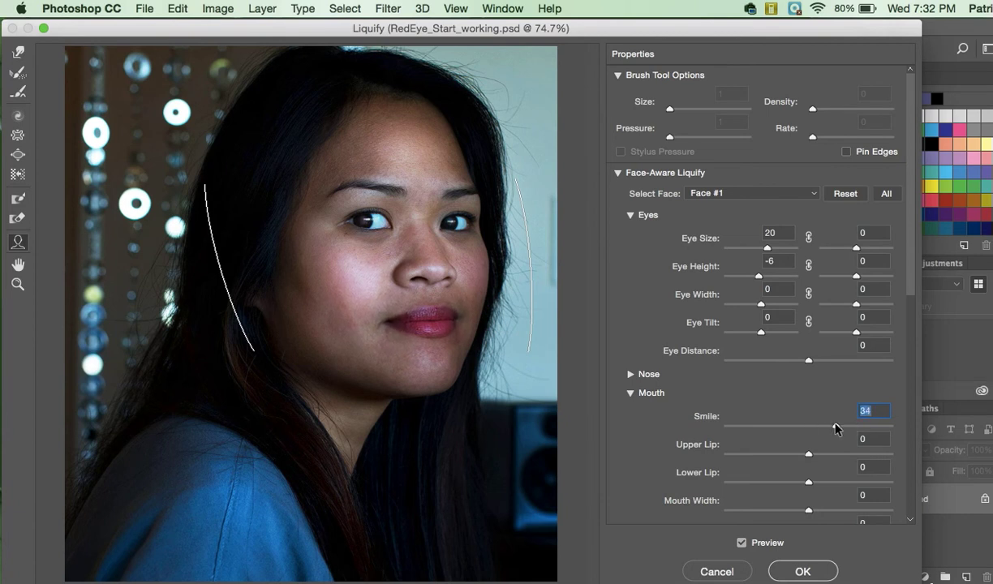
{"action": "left_click", "coordinate": [910, 520]}
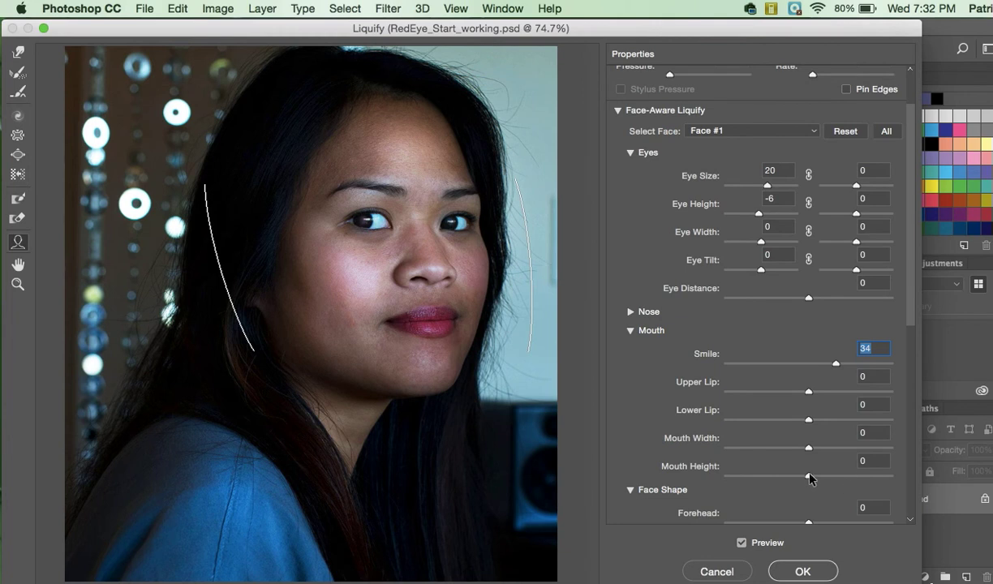
{"action": "mouse_move", "coordinate": [809, 477]}
{"action": "left_mouse_down"}
{"action": "mouse_move", "coordinate": [841, 478]}
{"action": "mouse_move", "coordinate": [815, 476]}
{"action": "mouse_move", "coordinate": [834, 478]}
{"action": "mouse_move", "coordinate": [825, 476]}
{"action": "left_mouse_up"}
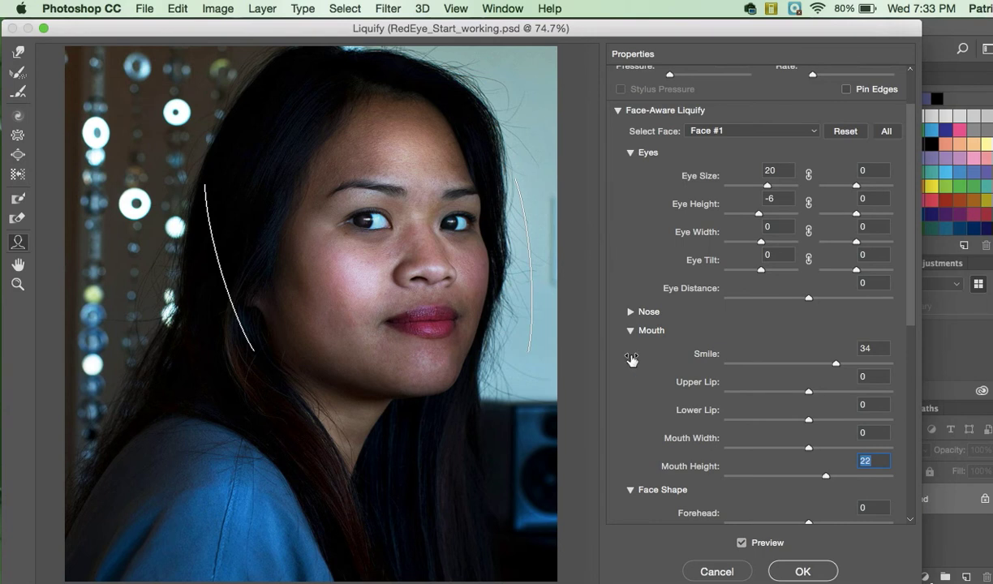
- Try the Pucker tool at the left eyebrow and apply the Liquify changes to the portrait
{"action": "mouse_move", "coordinate": [390, 216]}
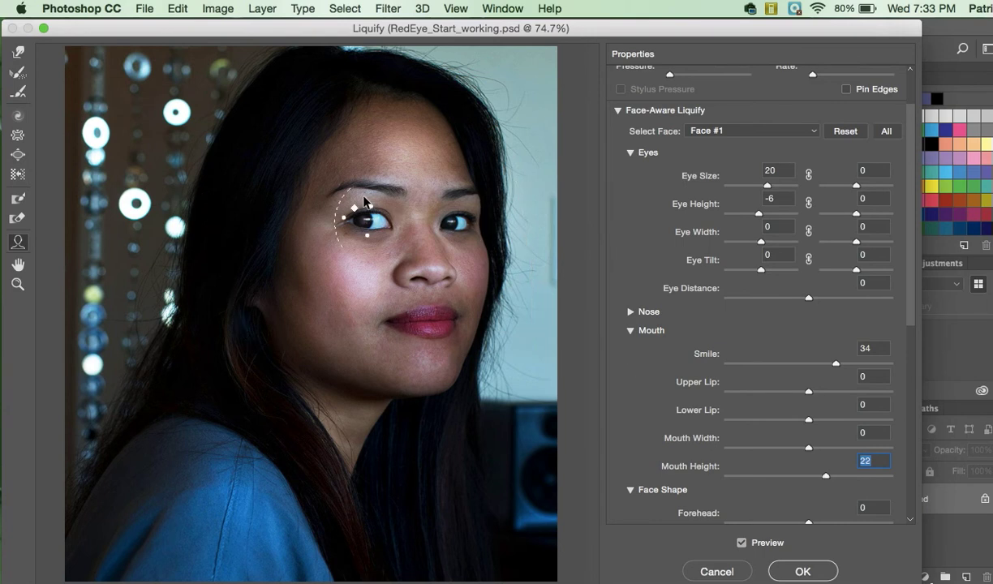
{"action": "left_click", "coordinate": [17, 137]}
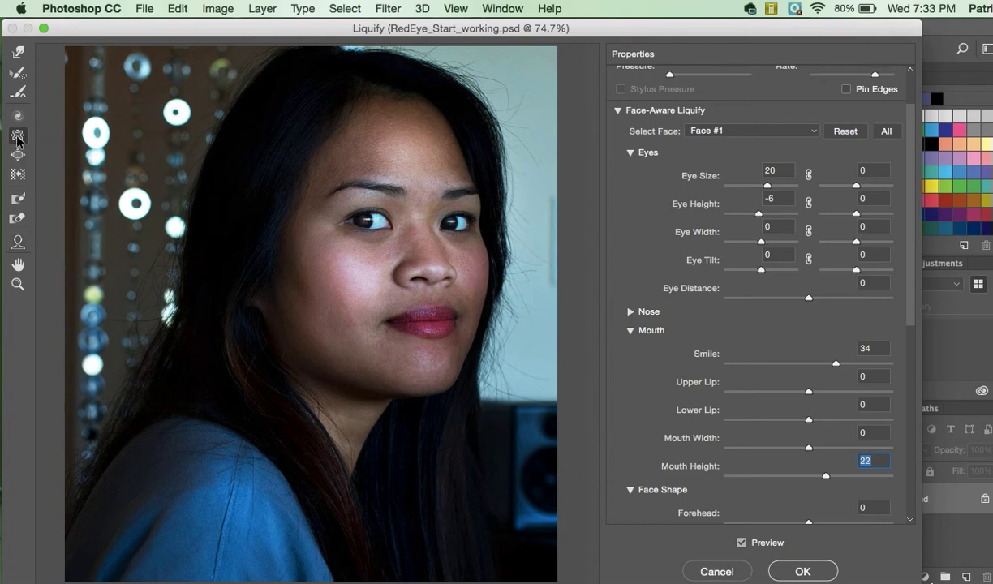
{"action": "left_click", "coordinate": [351, 202]}
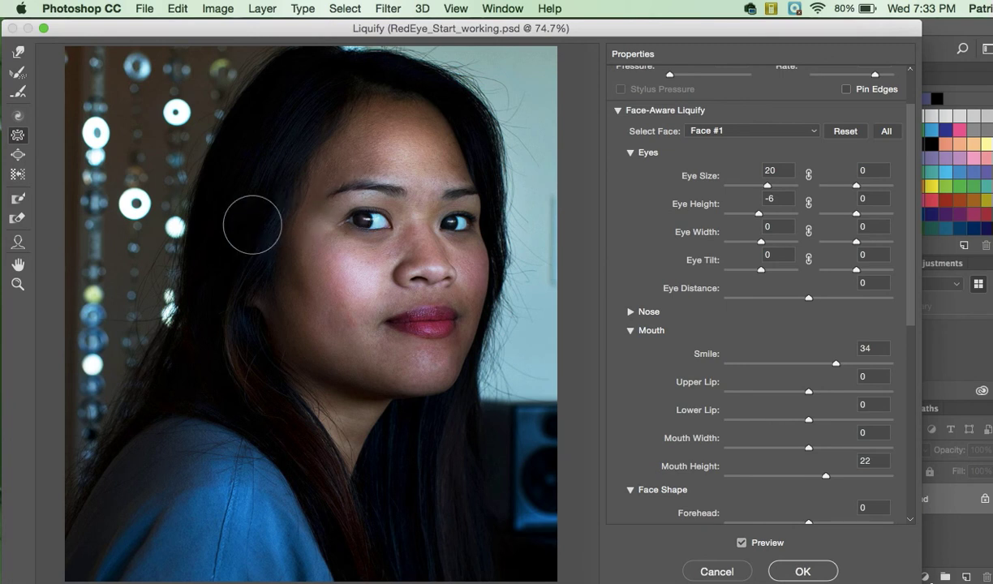
{"action": "left_click", "coordinate": [16, 153]}
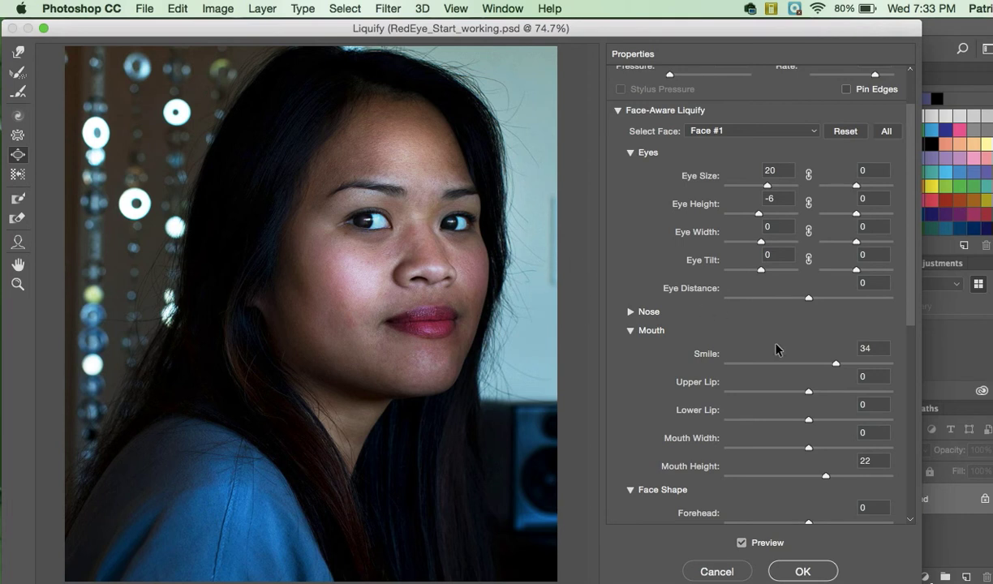
{"action": "scroll", "coordinate": [777, 350], "scroll_direction": "down", "scroll_amount": 5}
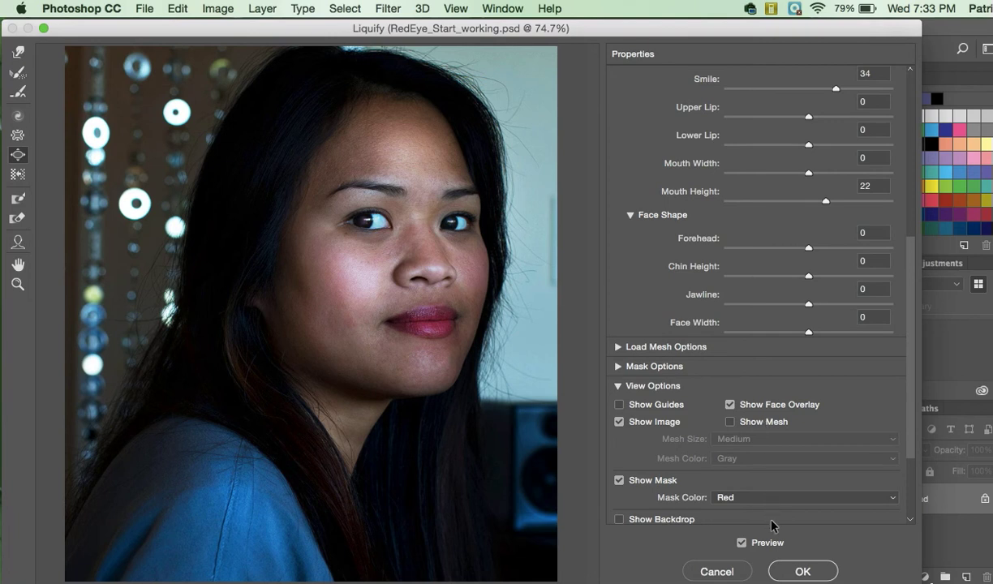
{"action": "left_click", "coordinate": [789, 572]}
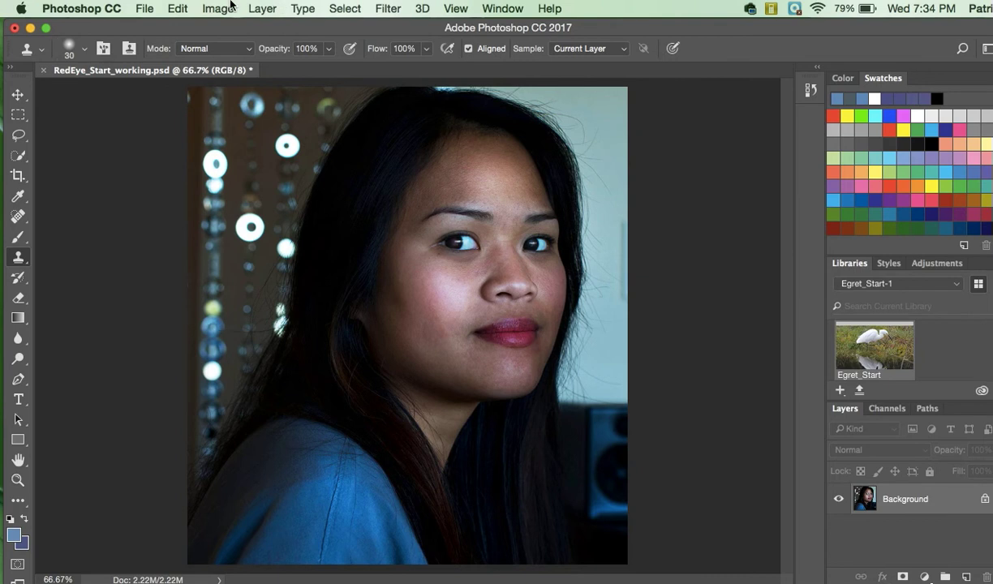
- Open Egret_Start.jpg from Lesson05 as a Smart Object and create a new library from its smart object
{"action": "left_click", "coordinate": [147, 8]}
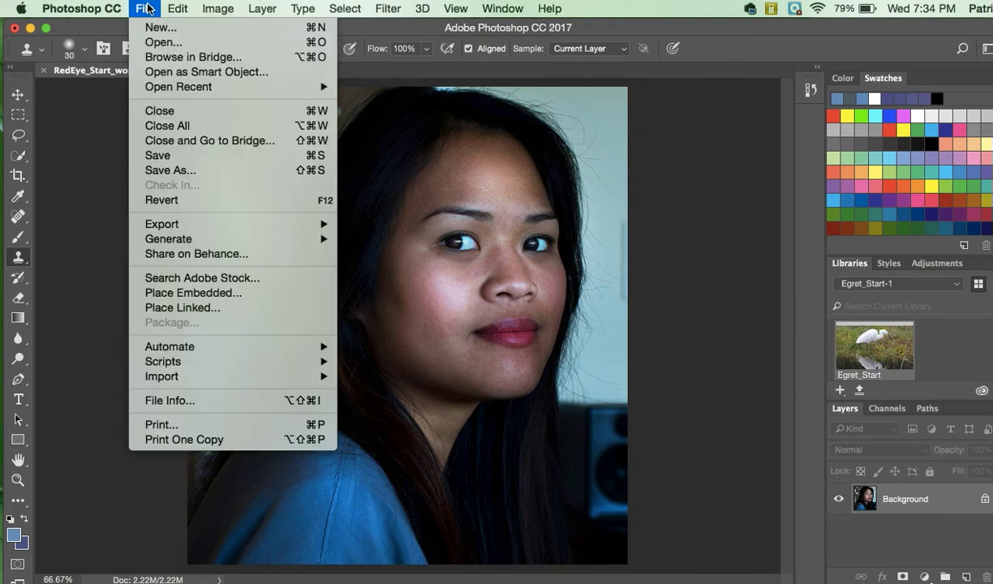
{"action": "left_click", "coordinate": [161, 74]}
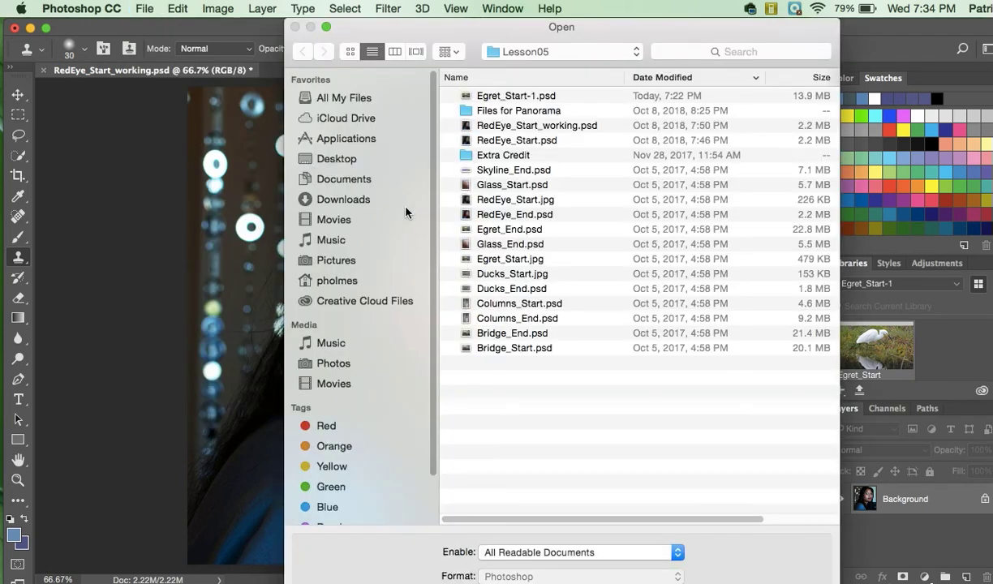
{"action": "left_click", "coordinate": [489, 262]}
{"action": "double_click", "coordinate": [489, 262]}
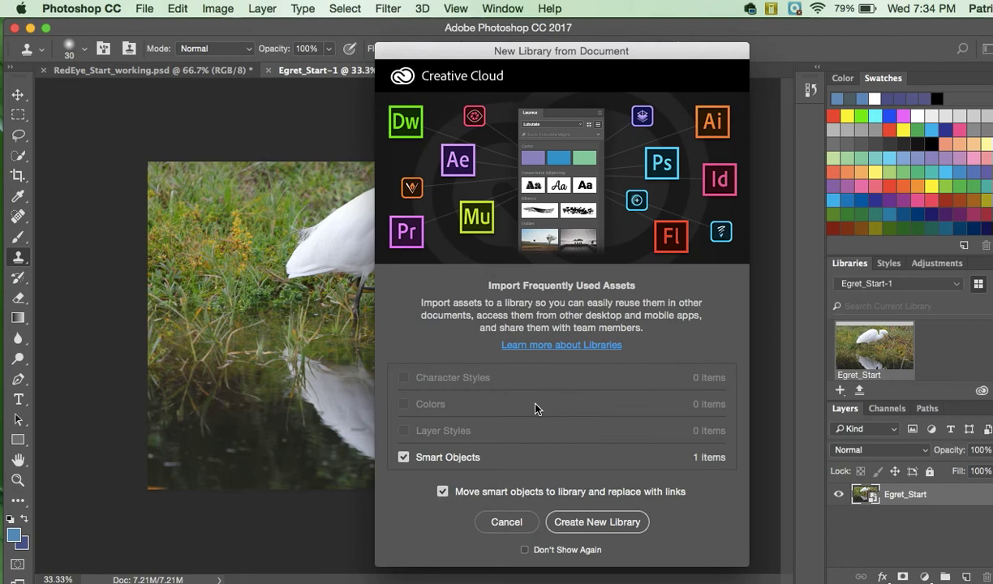
{"action": "left_click", "coordinate": [557, 521]}
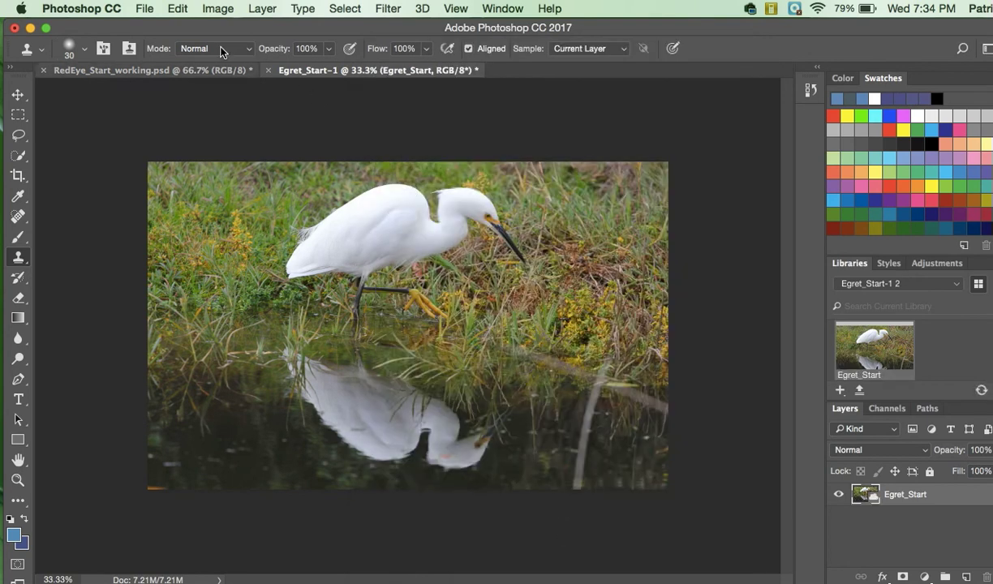
- Save the egret image as Egret_Start-1.psd in Lesson05, replacing the existing file and keeping Maximize Compatibility on
{"action": "left_click", "coordinate": [147, 7]}
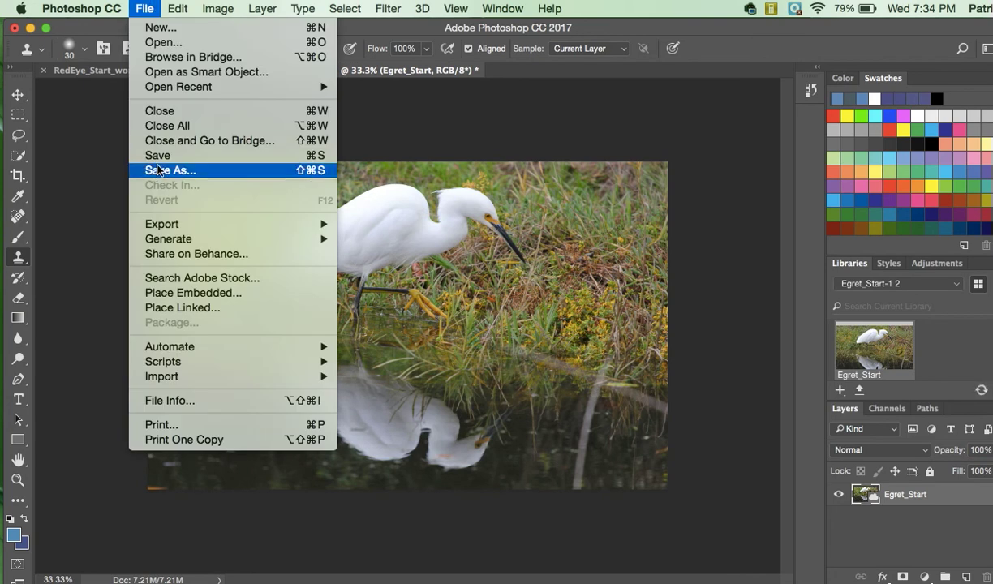
{"action": "left_click", "coordinate": [160, 172]}
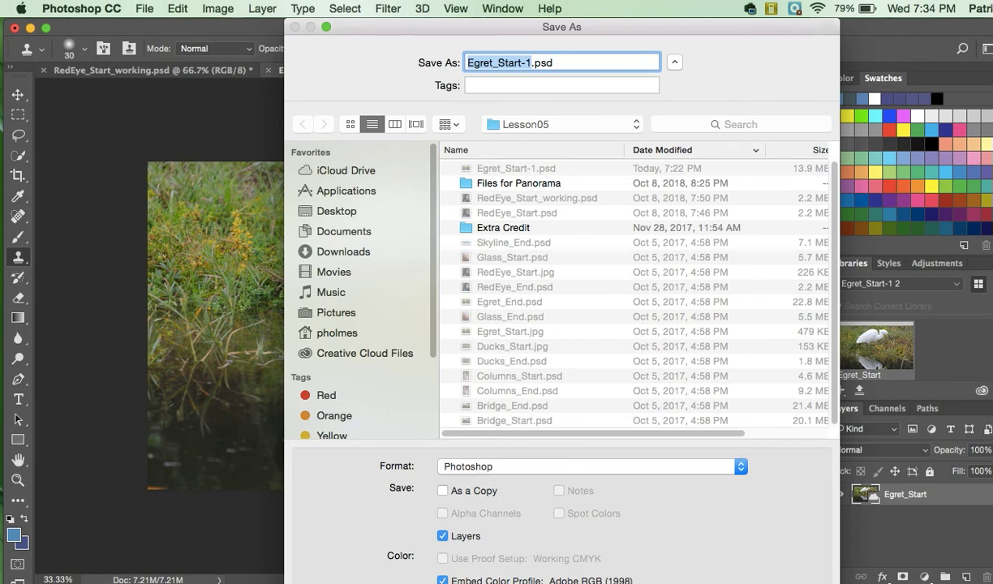
{"action": "key", "text": "Return"}
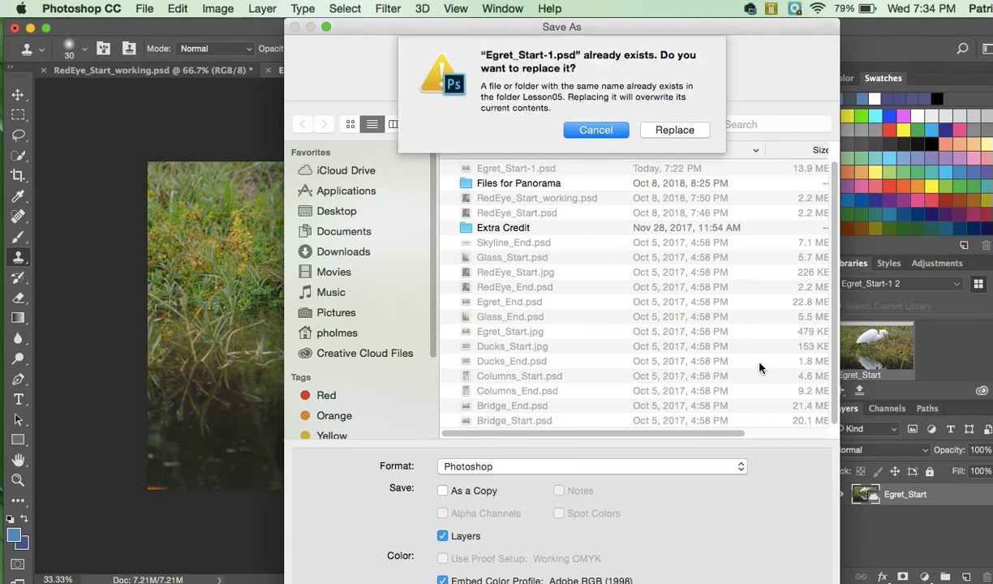
{"action": "left_click", "coordinate": [675, 131]}
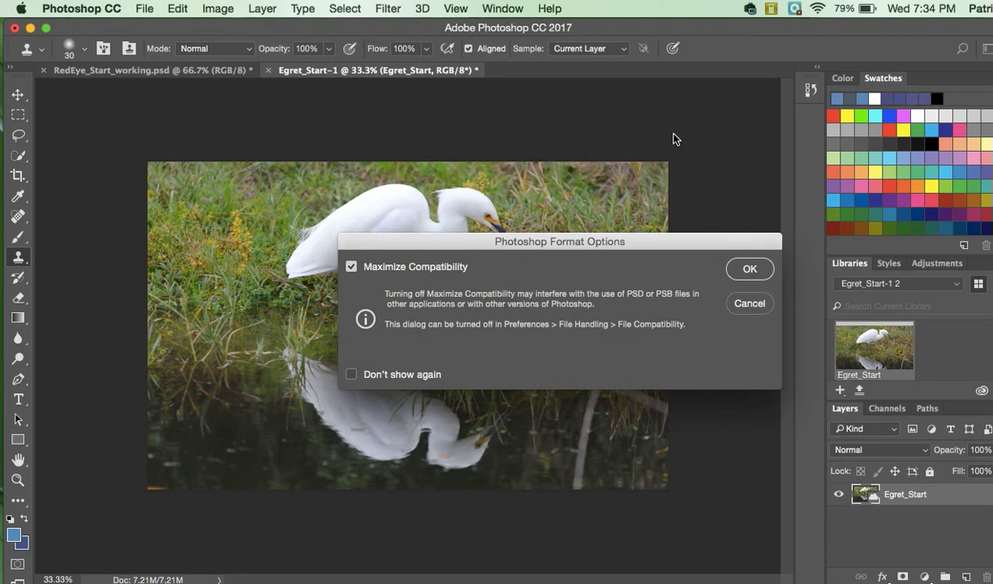
{"action": "left_click", "coordinate": [741, 270]}
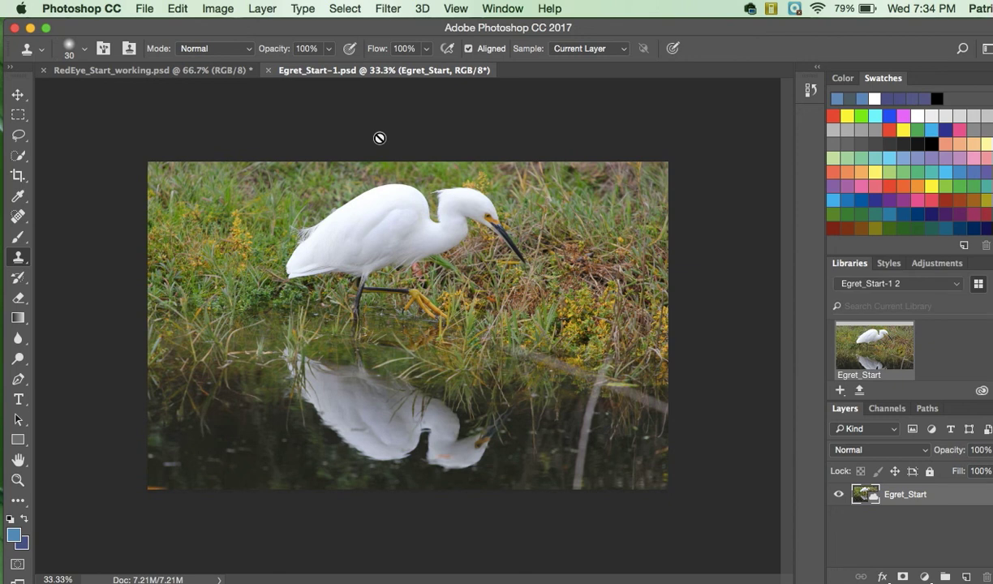
- Start an Iris Blur from the Blur Gallery on the Egret_Start layer and move its ellipse up over the egret
{"action": "left_click", "coordinate": [388, 9]}
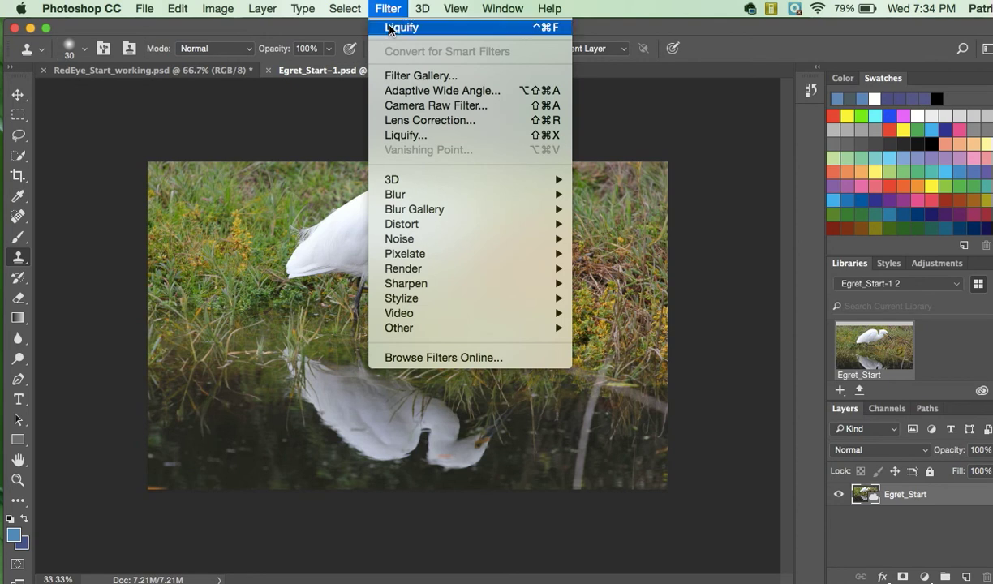
{"action": "mouse_move", "coordinate": [420, 212]}
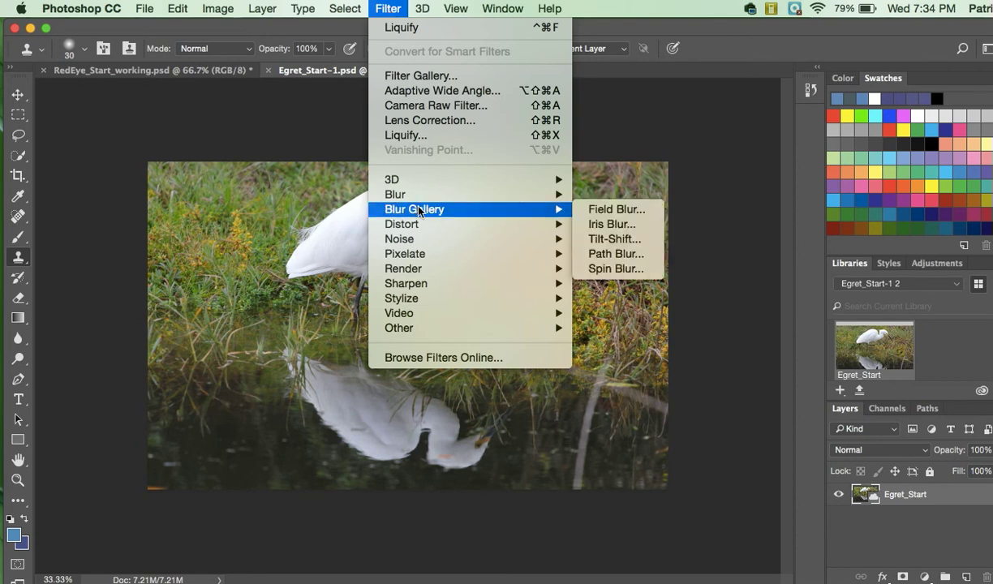
{"action": "left_click", "coordinate": [598, 228]}
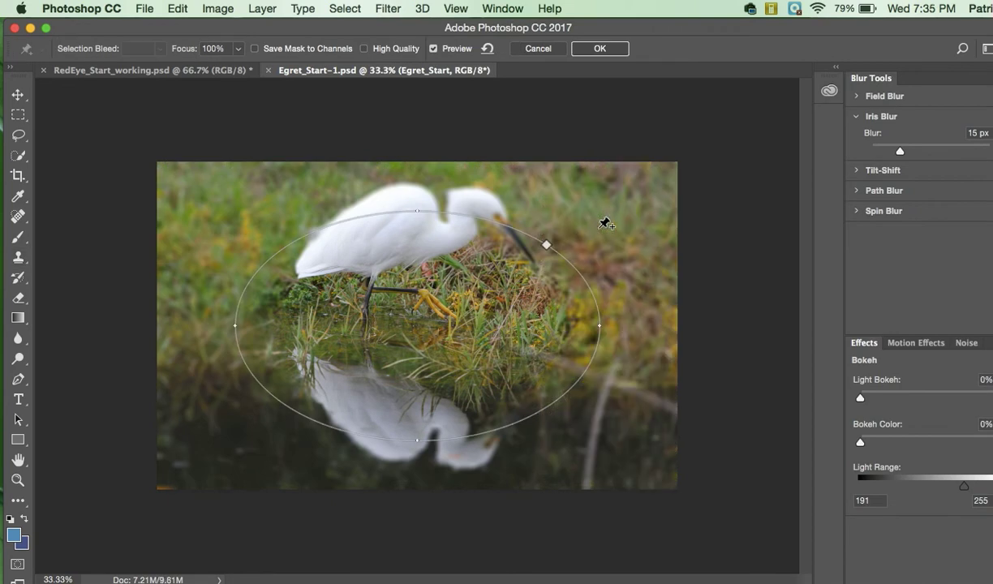
{"action": "mouse_move", "coordinate": [400, 293]}
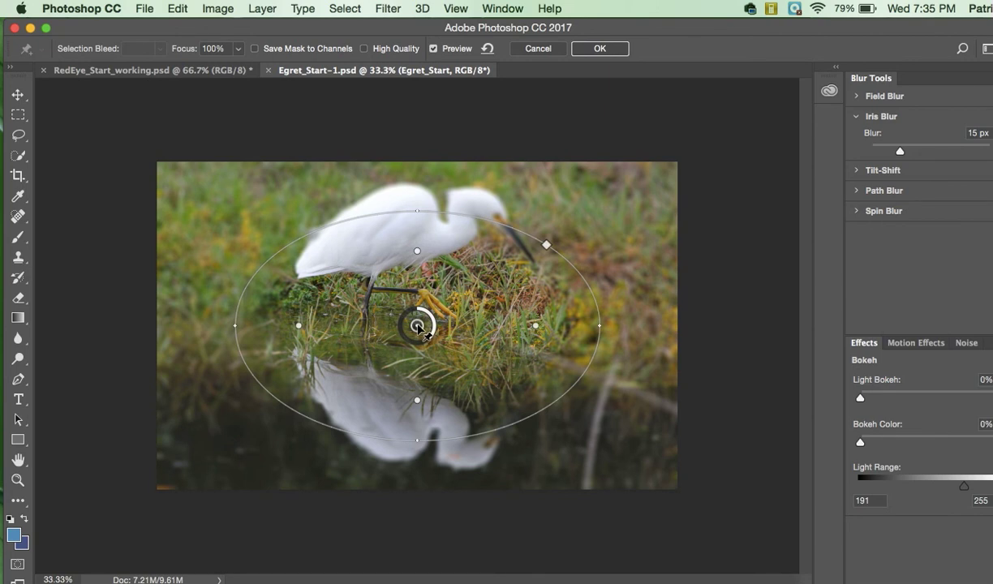
{"action": "left_click_drag", "start_coordinate": [419, 328], "coordinate": [414, 274]}
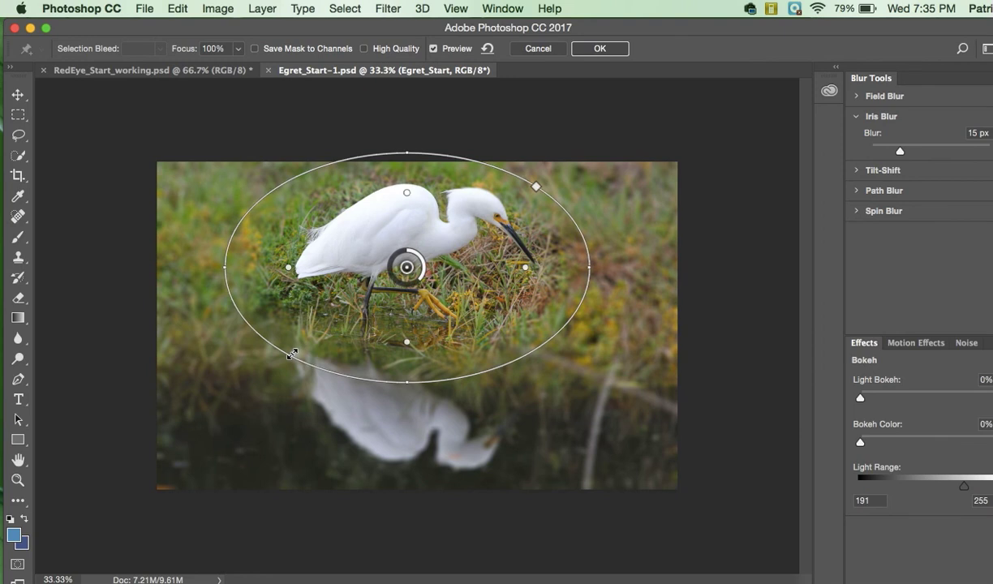
- Adjust the blur ellipse's position and size to surround the egret with a margin, and set the Iris Blur to 5 px
{"action": "left_click_drag", "start_coordinate": [293, 353], "coordinate": [316, 334]}
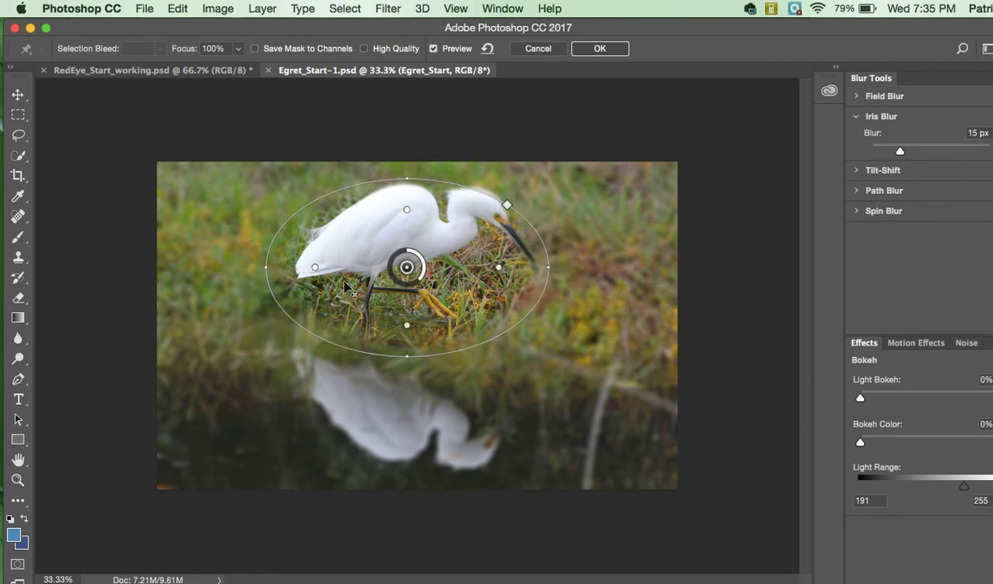
{"action": "left_click_drag", "start_coordinate": [362, 268], "coordinate": [373, 255]}
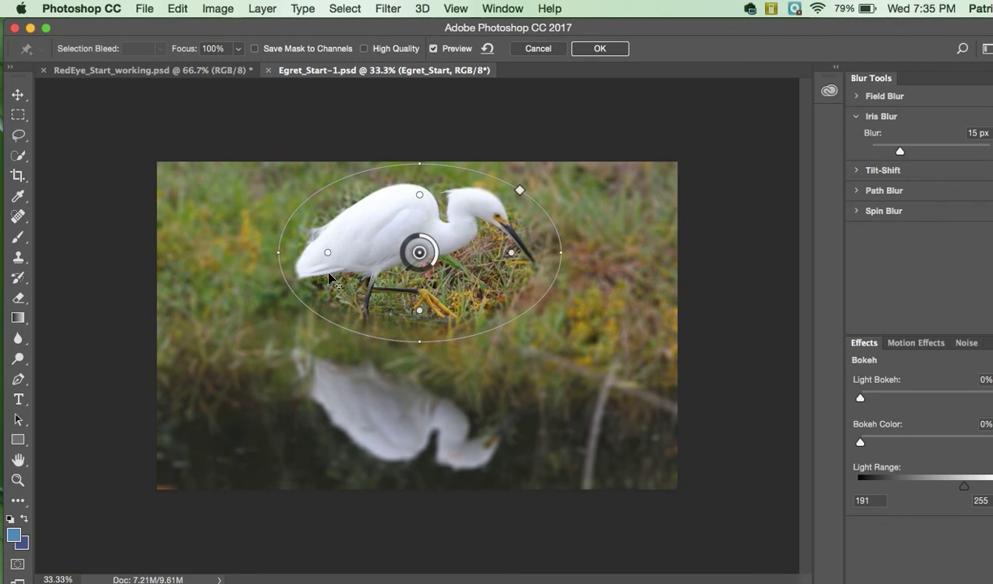
{"action": "left_click_drag", "start_coordinate": [294, 295], "coordinate": [278, 360]}
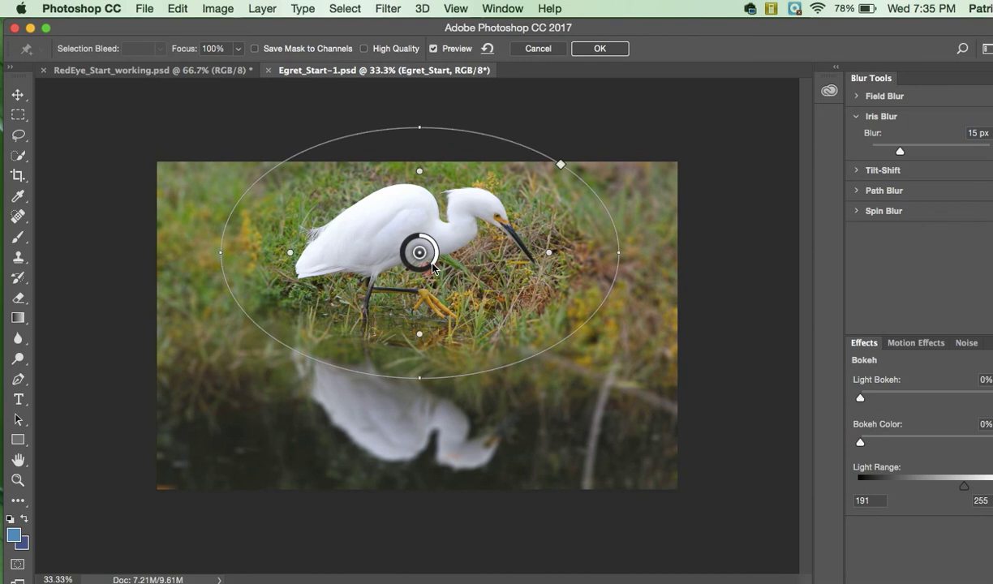
{"action": "left_click_drag", "start_coordinate": [432, 268], "coordinate": [434, 245]}
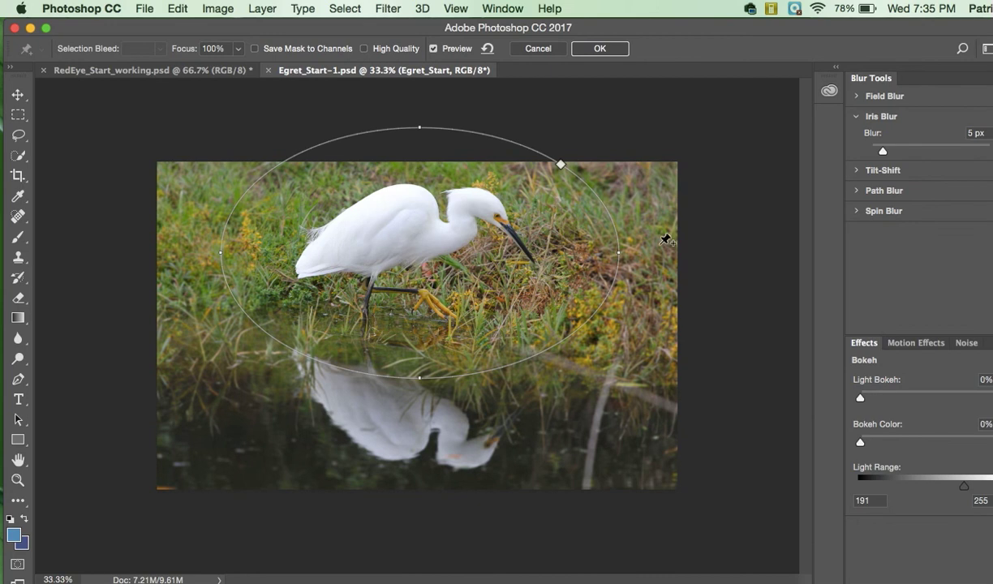
- Try a second Iris Blur pin in the grass beside the egret's reflection and delete it
{"action": "left_click_drag", "start_coordinate": [781, 36], "coordinate": [703, 45]}
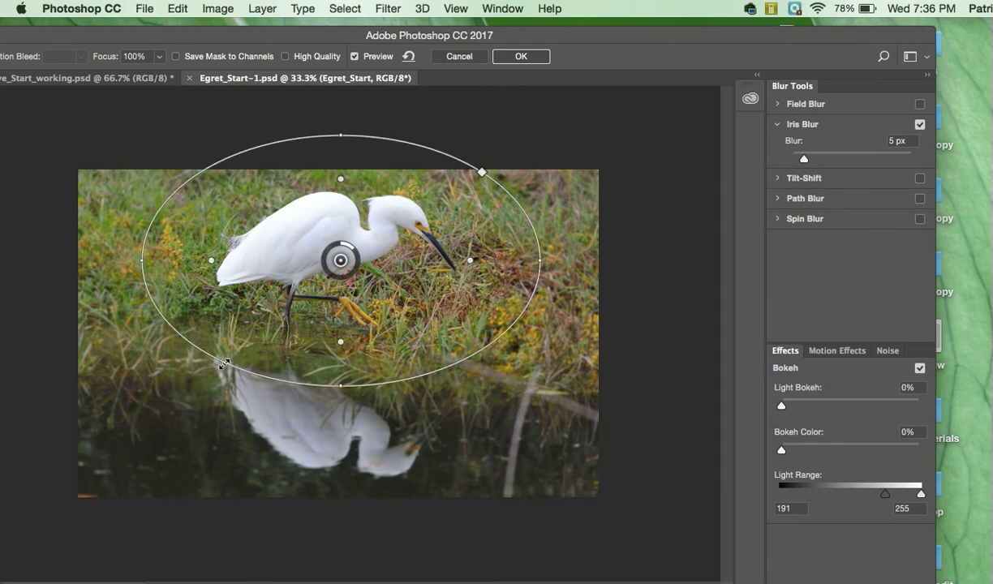
{"action": "left_click", "coordinate": [166, 360]}
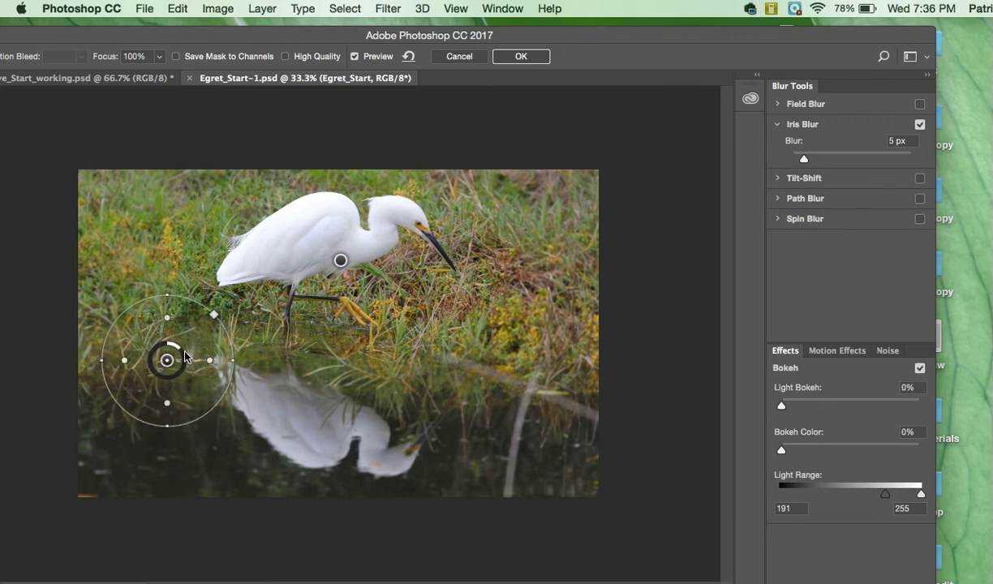
{"action": "key", "text": "Delete"}
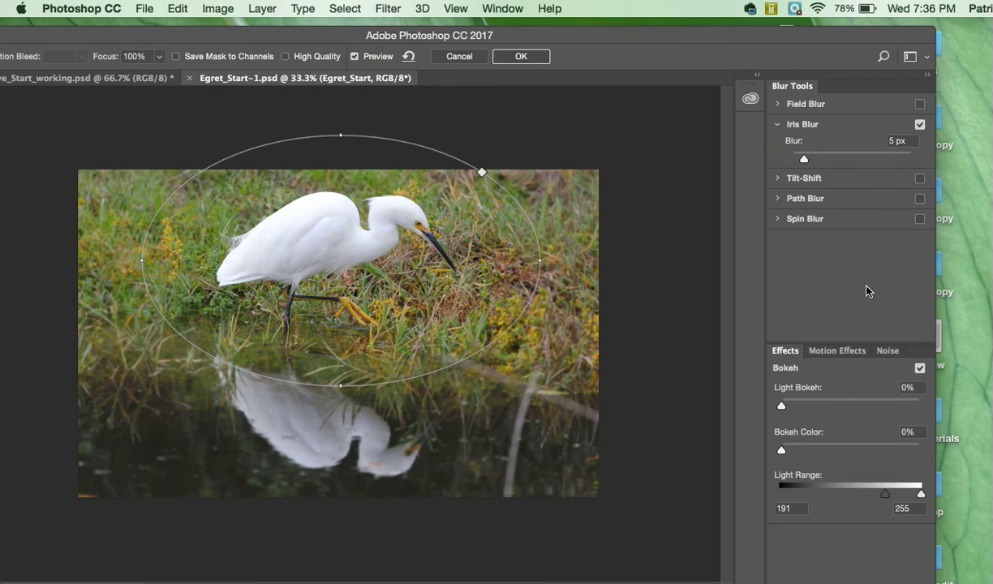
- Increase the Iris Blur amount slightly and apply the filter to the Egret_Start layer
{"action": "left_click_drag", "start_coordinate": [805, 159], "coordinate": [807, 160]}
{"action": "left_click_drag", "start_coordinate": [808, 161], "coordinate": [813, 161]}
{"action": "left_click", "coordinate": [520, 57]}
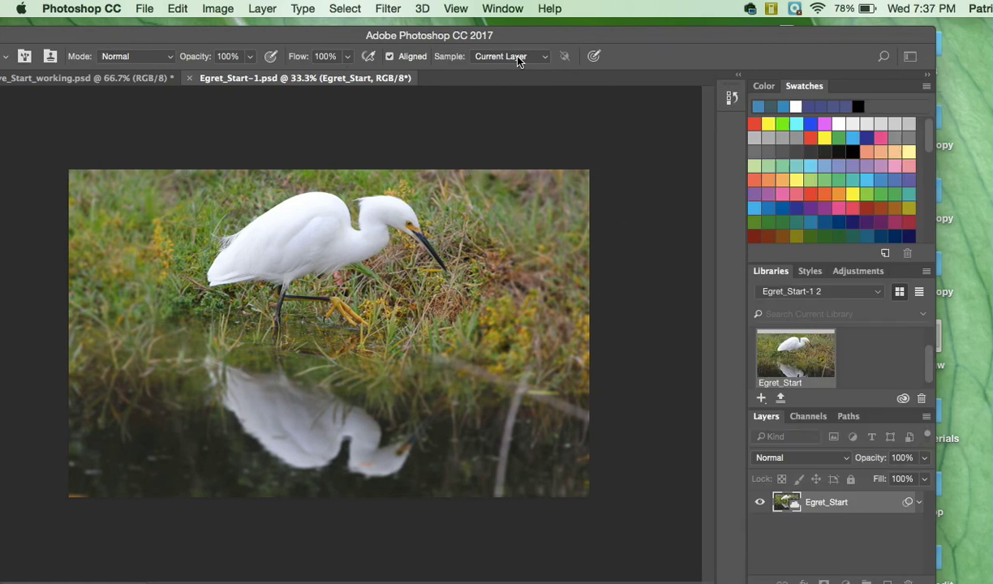